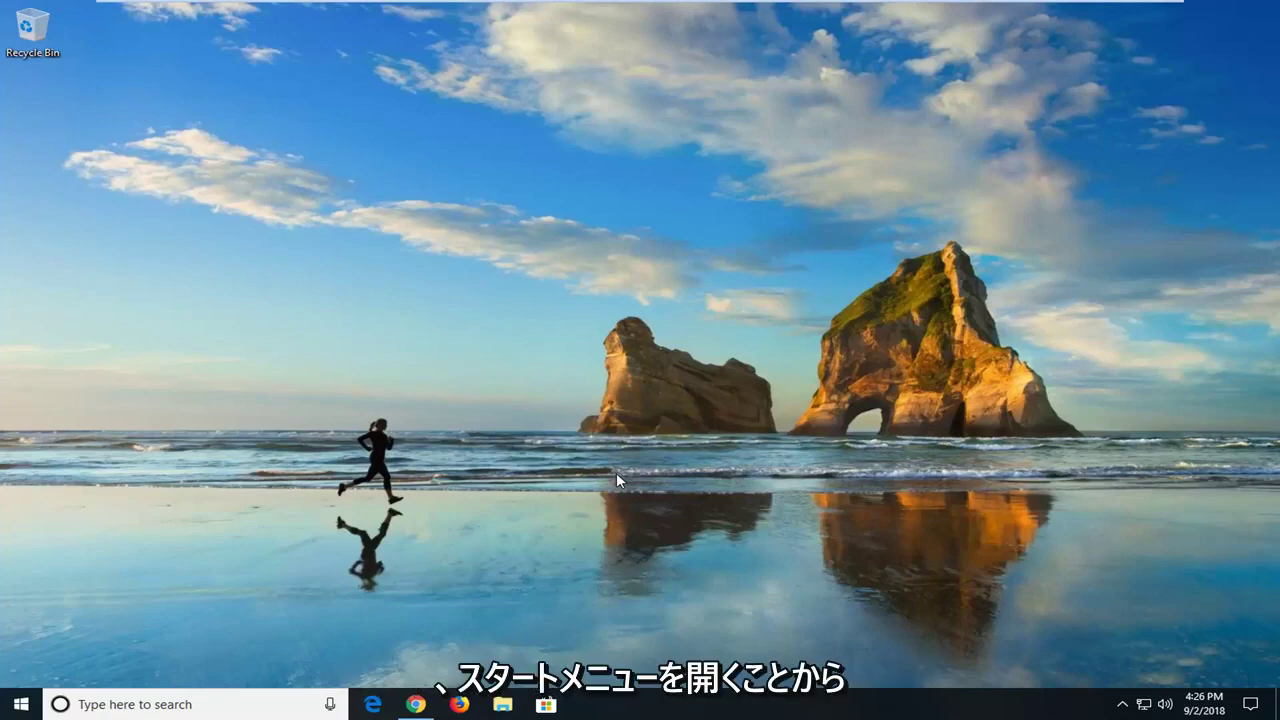
- Open Control Panel from a system search and view its items as large icons
left_click(18, 706)
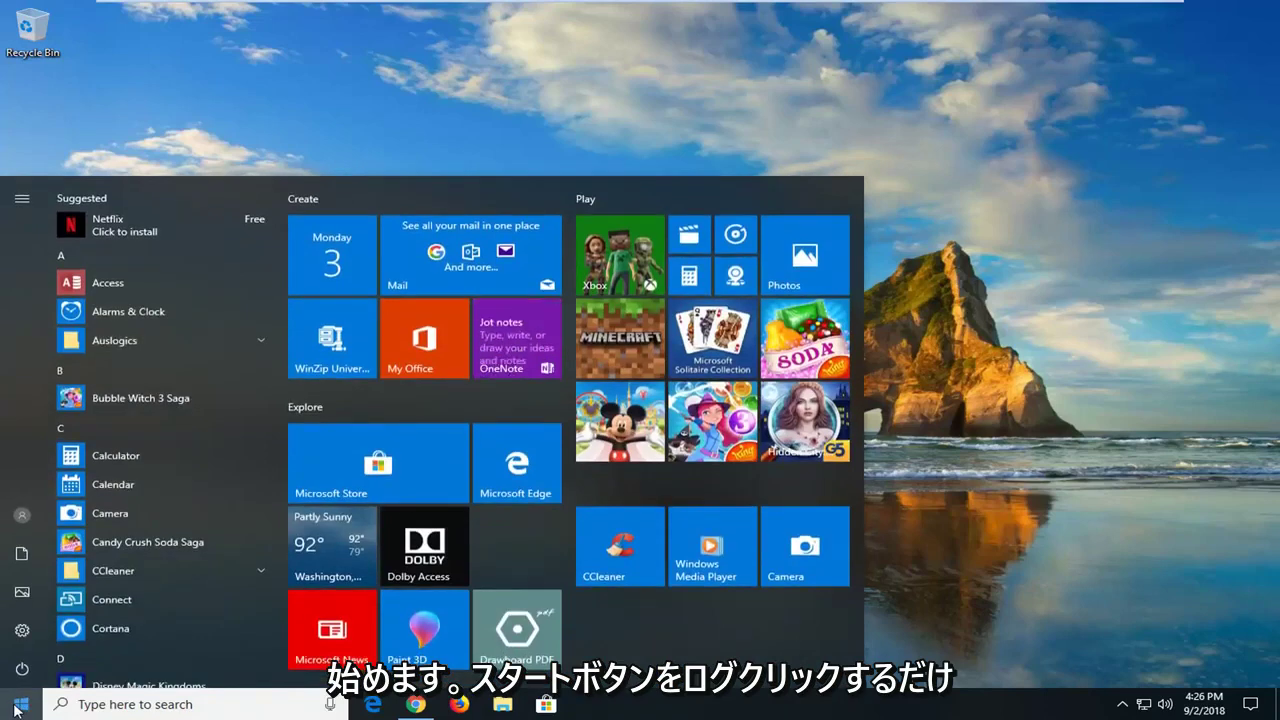
type("control panel")
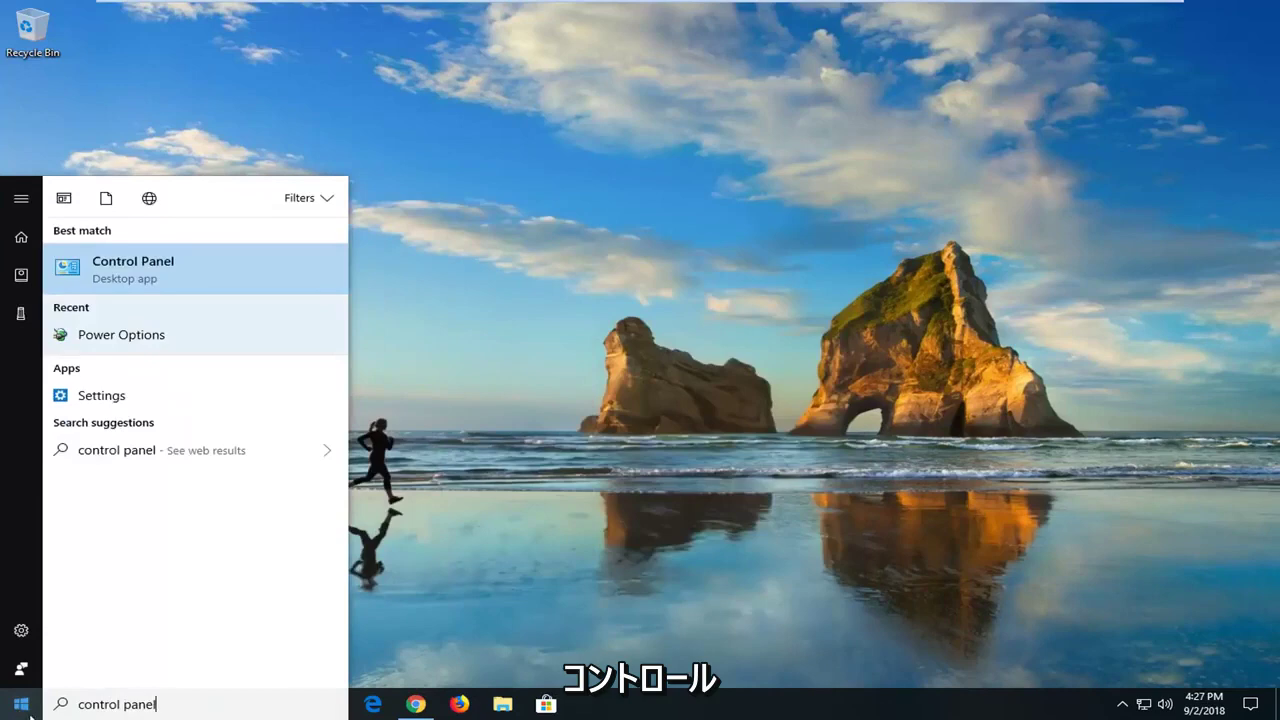
left_click(203, 284)
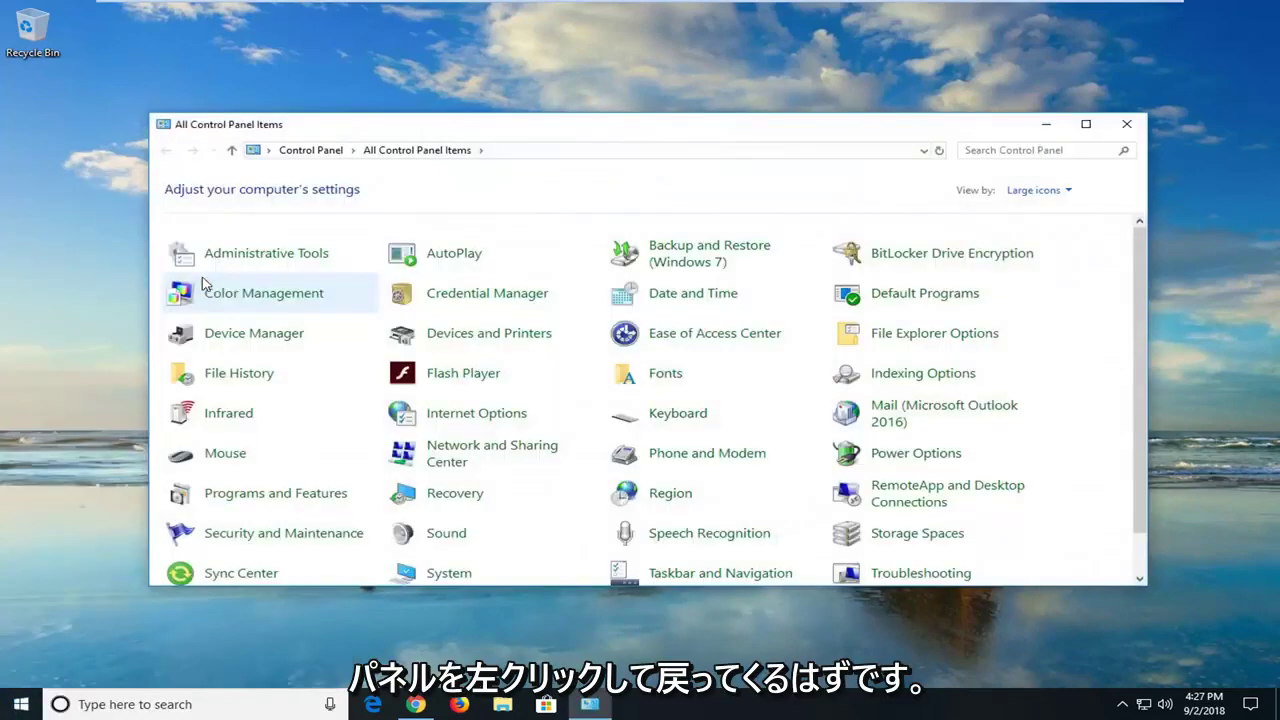
left_click(1034, 191)
left_click(1060, 227)
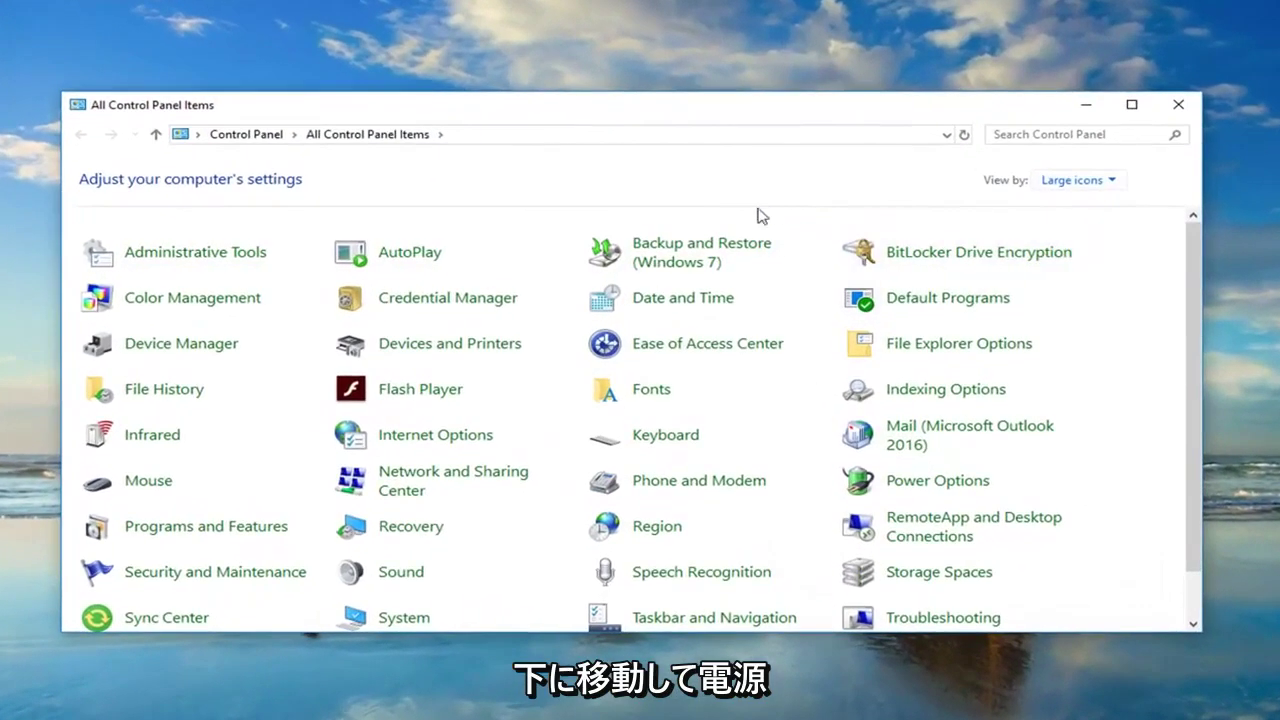
- Open the advanced power settings of the Balanced (recommended) power plan from Power Options
left_click(940, 490)
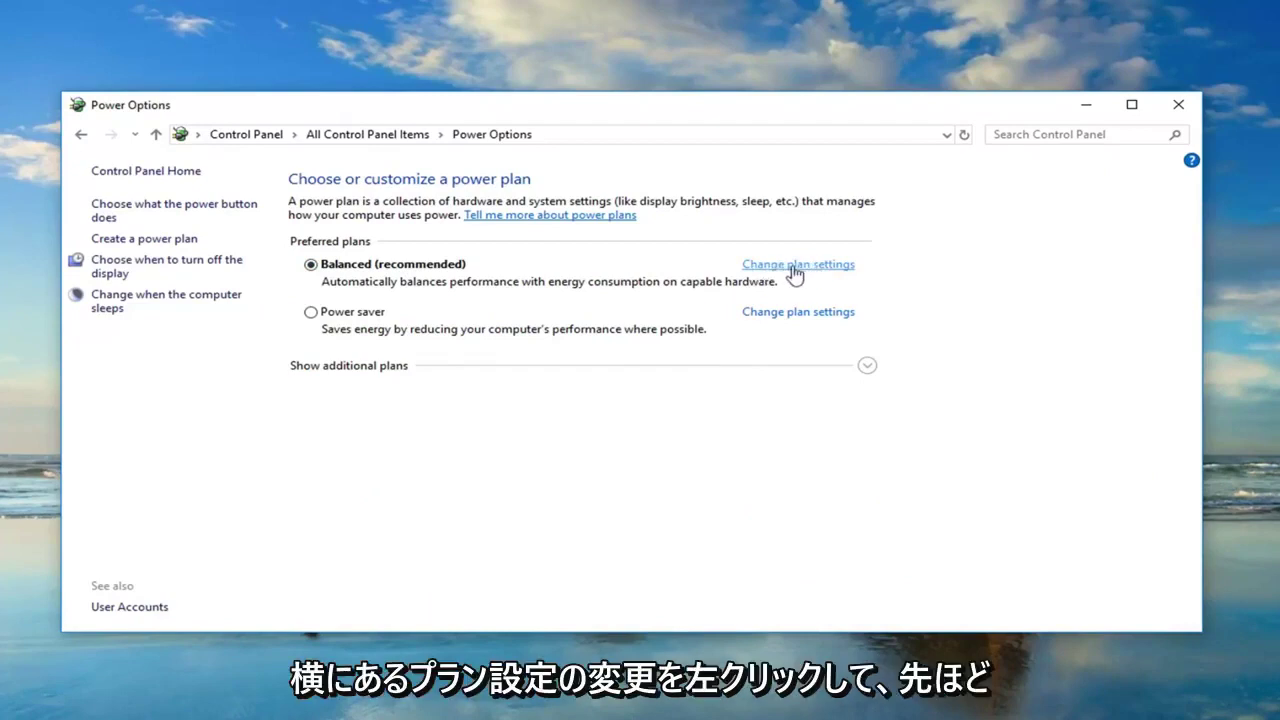
left_click(808, 273)
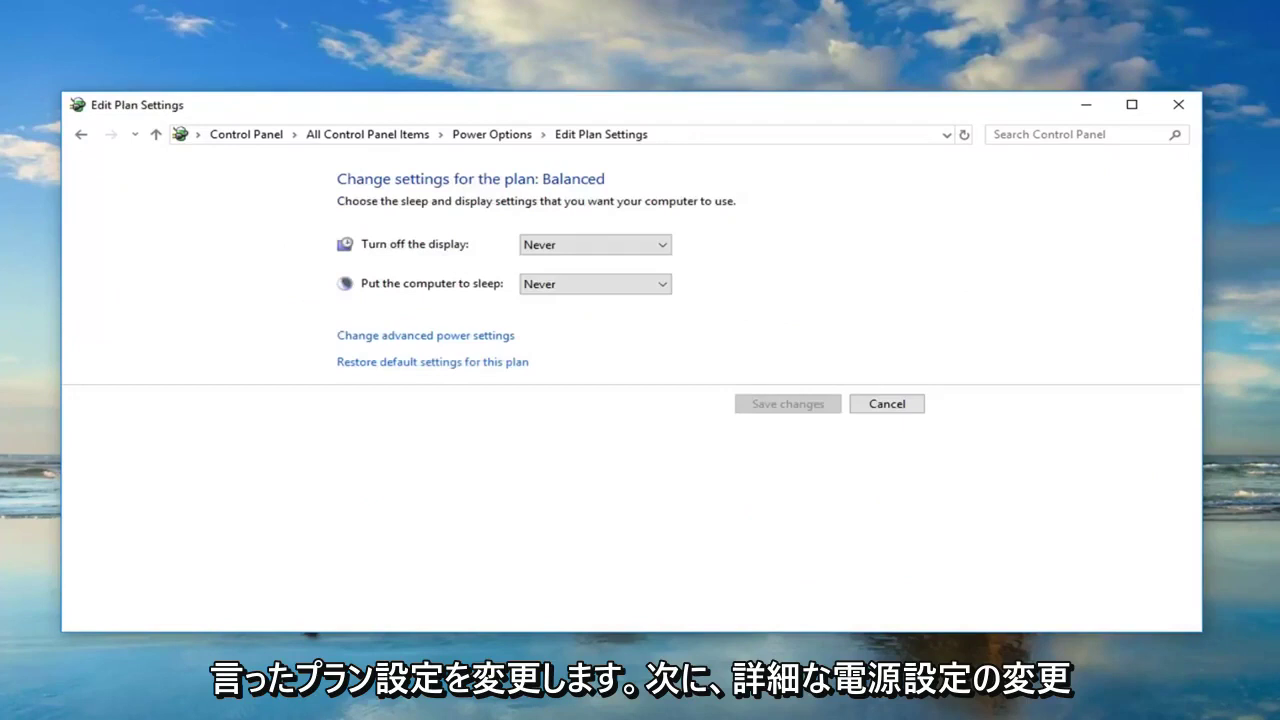
left_click(433, 338)
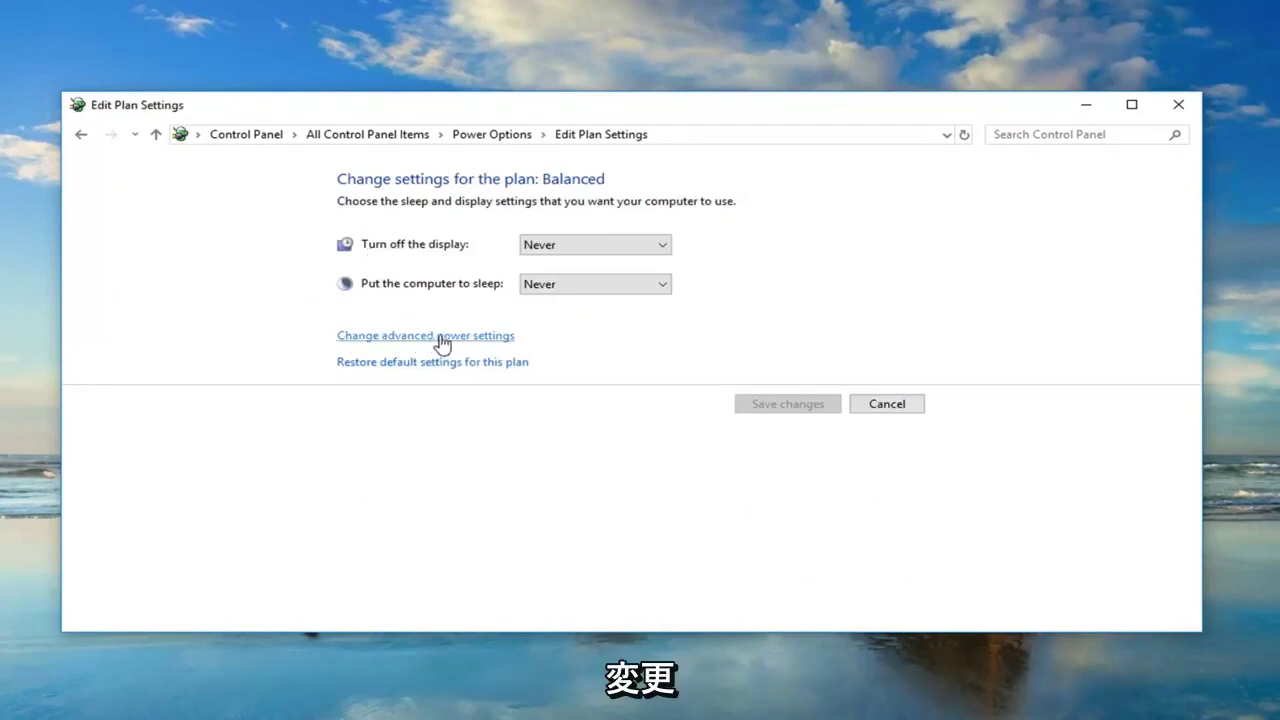
left_click_drag(180, 29, 661, 138)
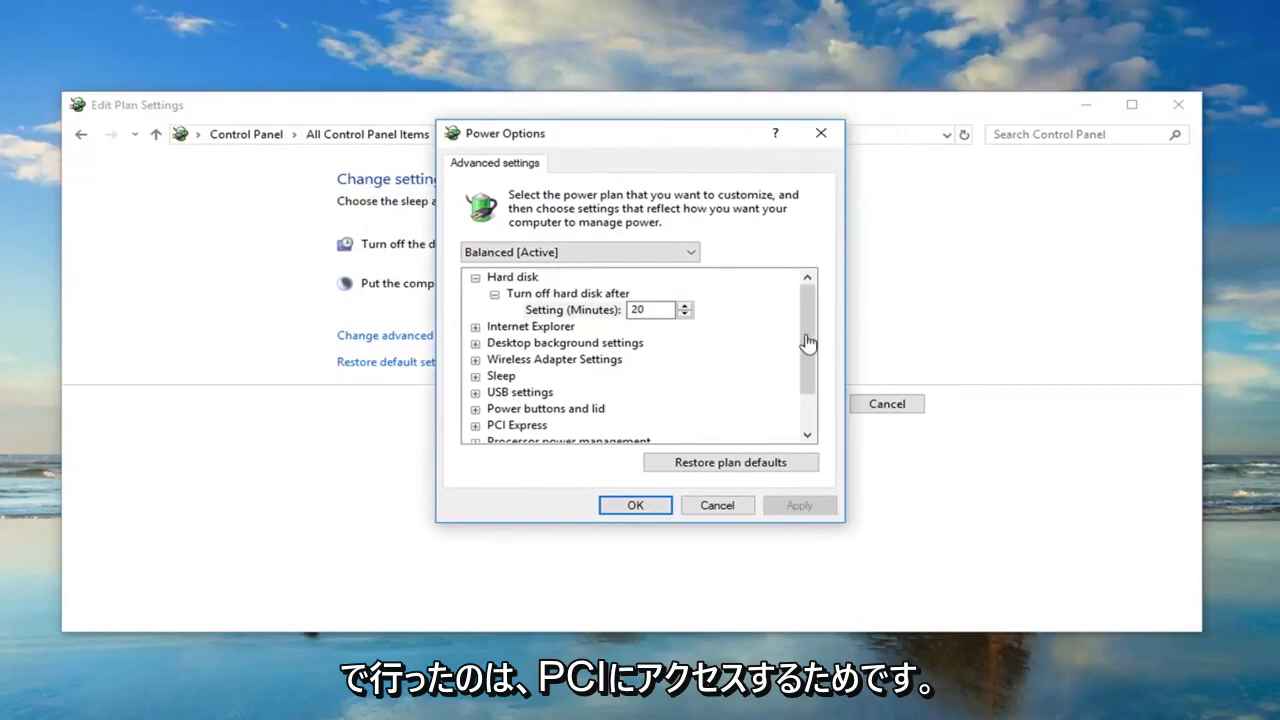
- Set Link State Power Management under PCI Express to Off, apply the change and close the power settings windows
left_click_drag(806, 351, 808, 378)
left_click(540, 377)
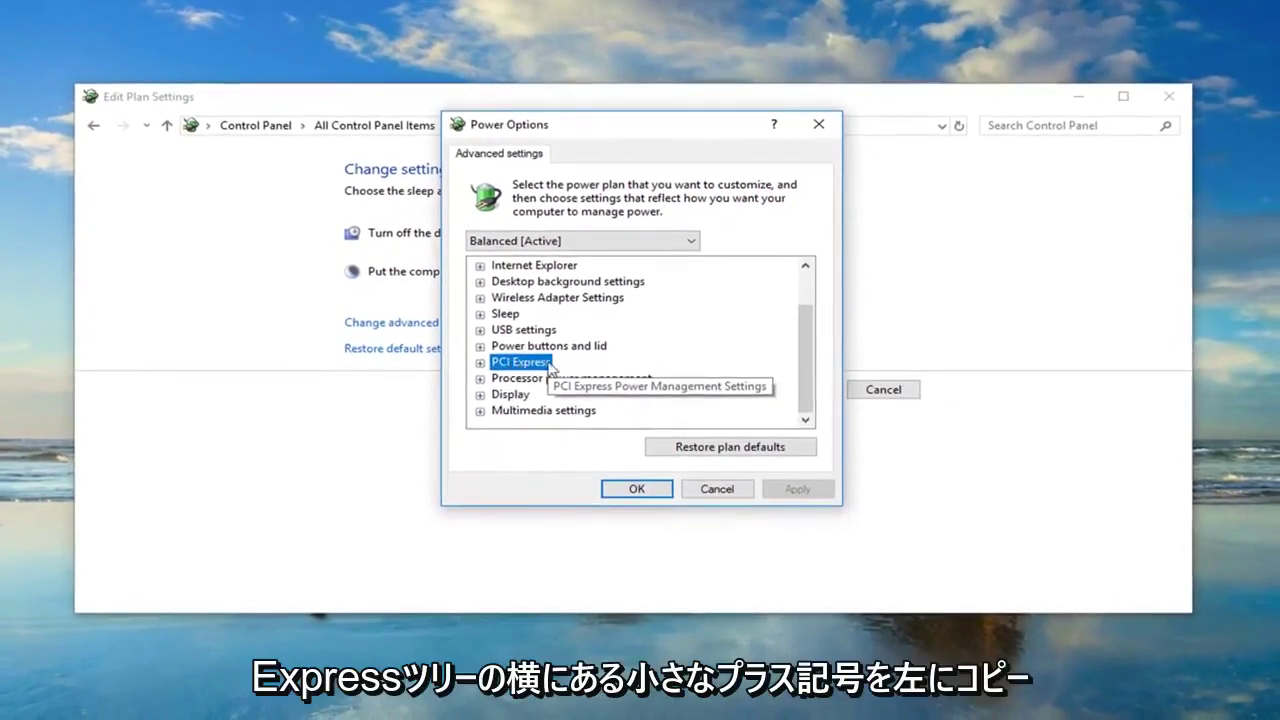
left_click(480, 363)
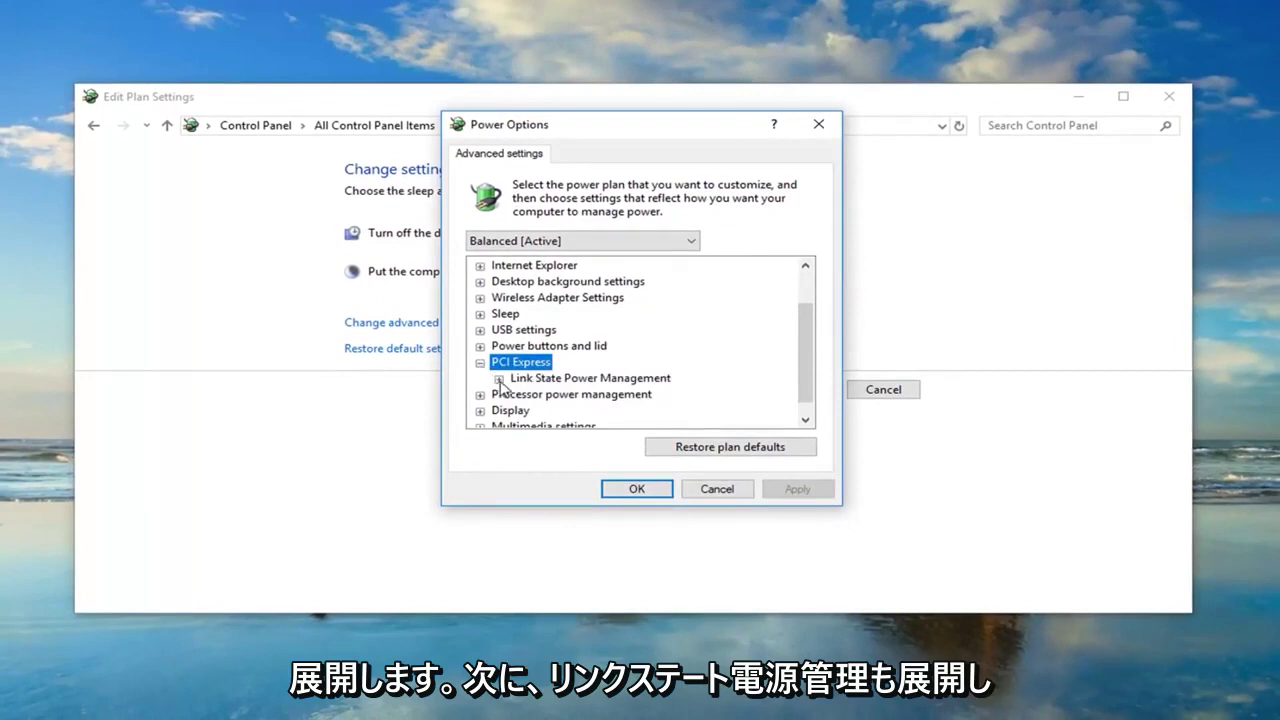
left_click(498, 380)
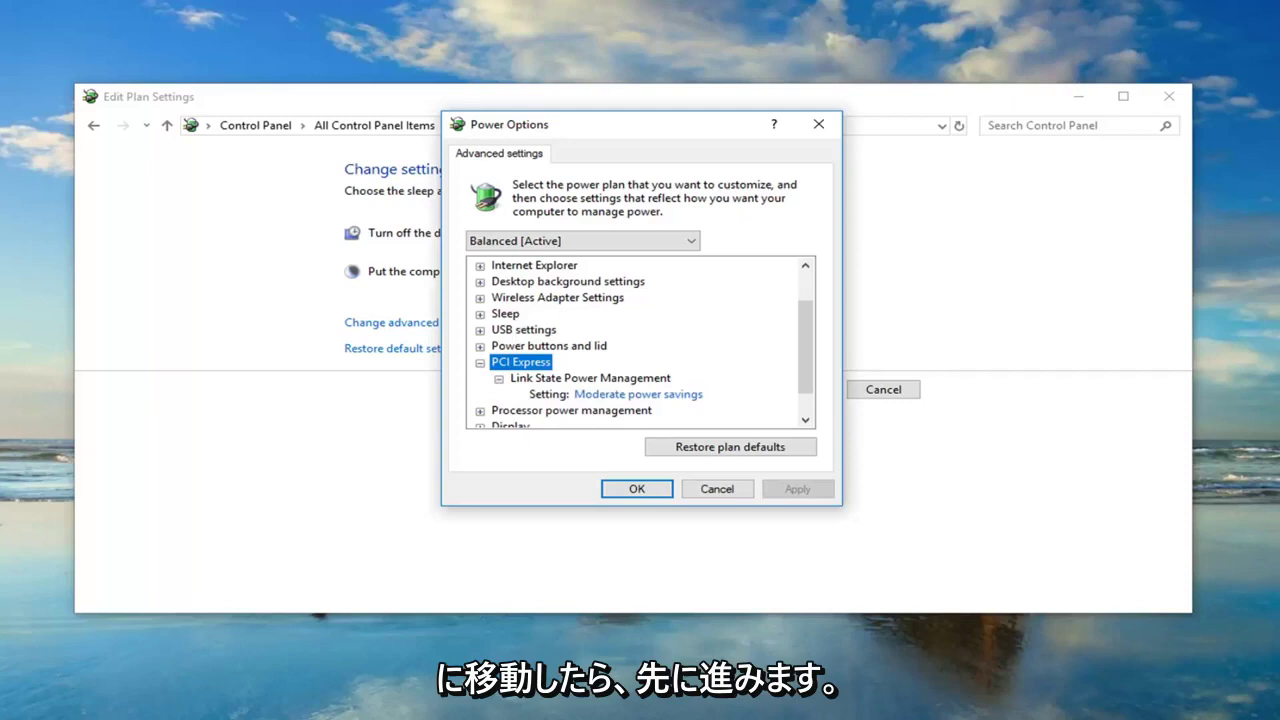
left_click(615, 396)
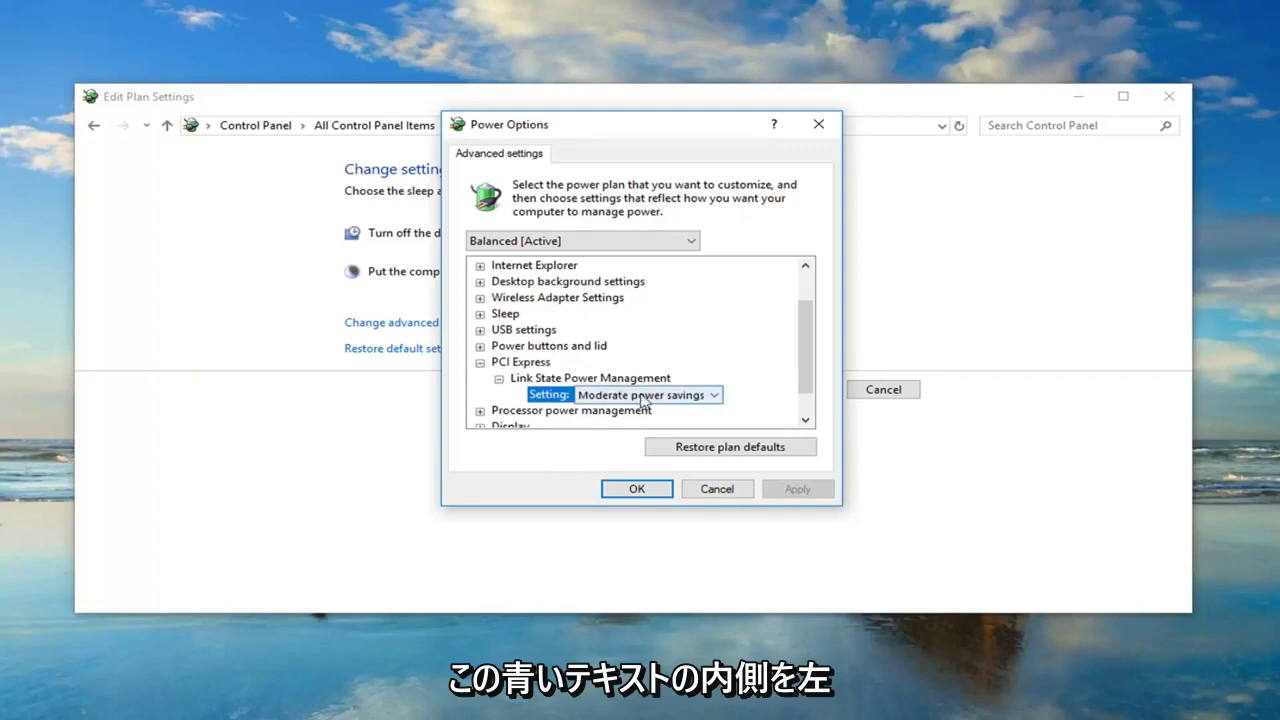
left_click(696, 400)
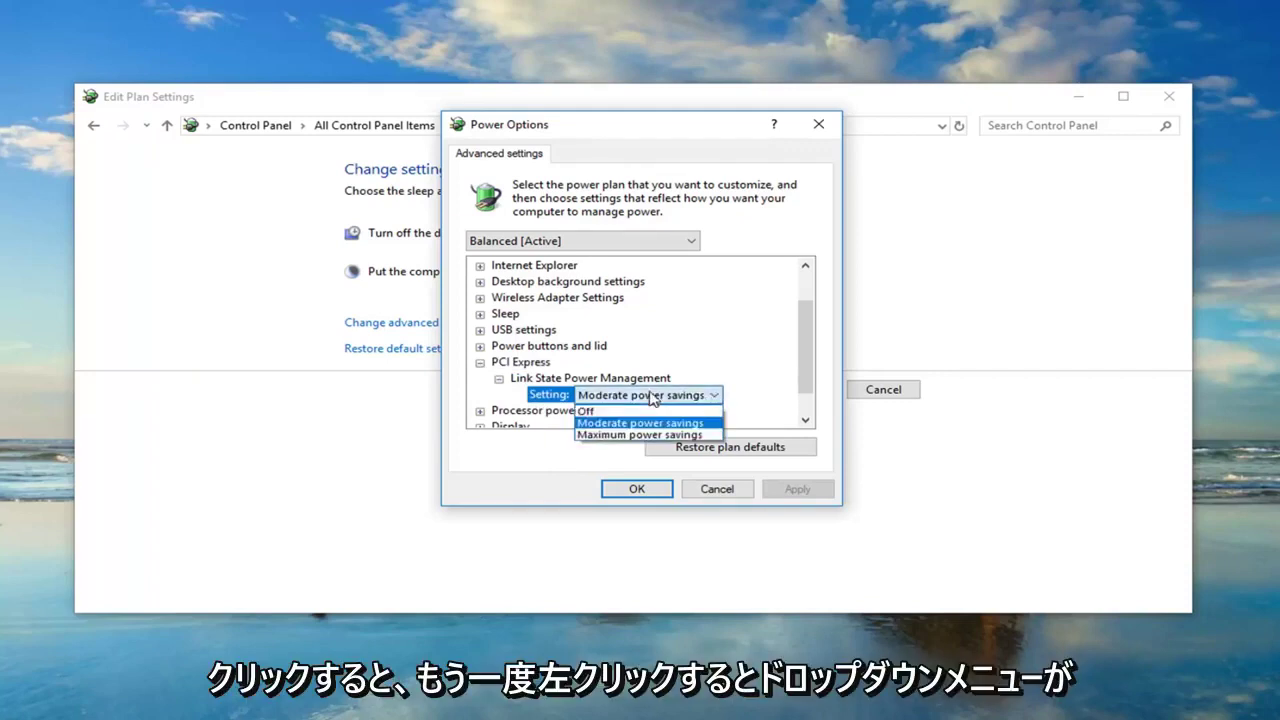
left_click(589, 411)
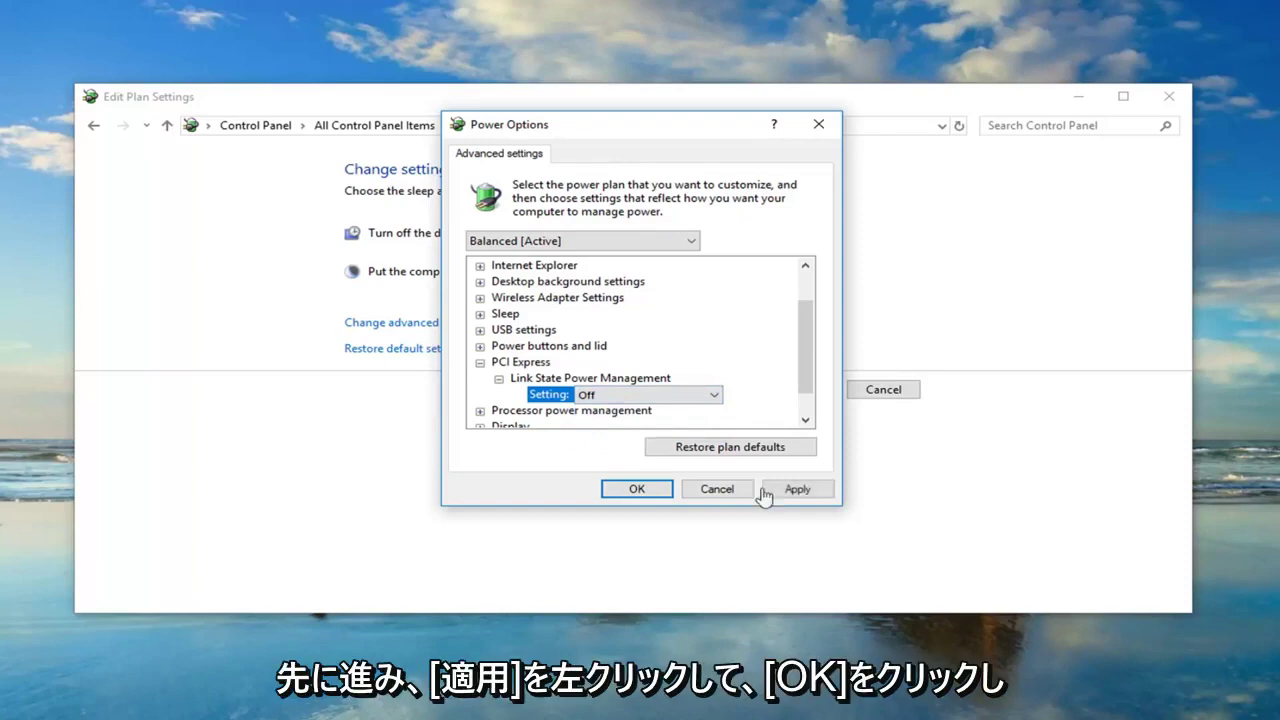
left_click(798, 491)
left_click(637, 489)
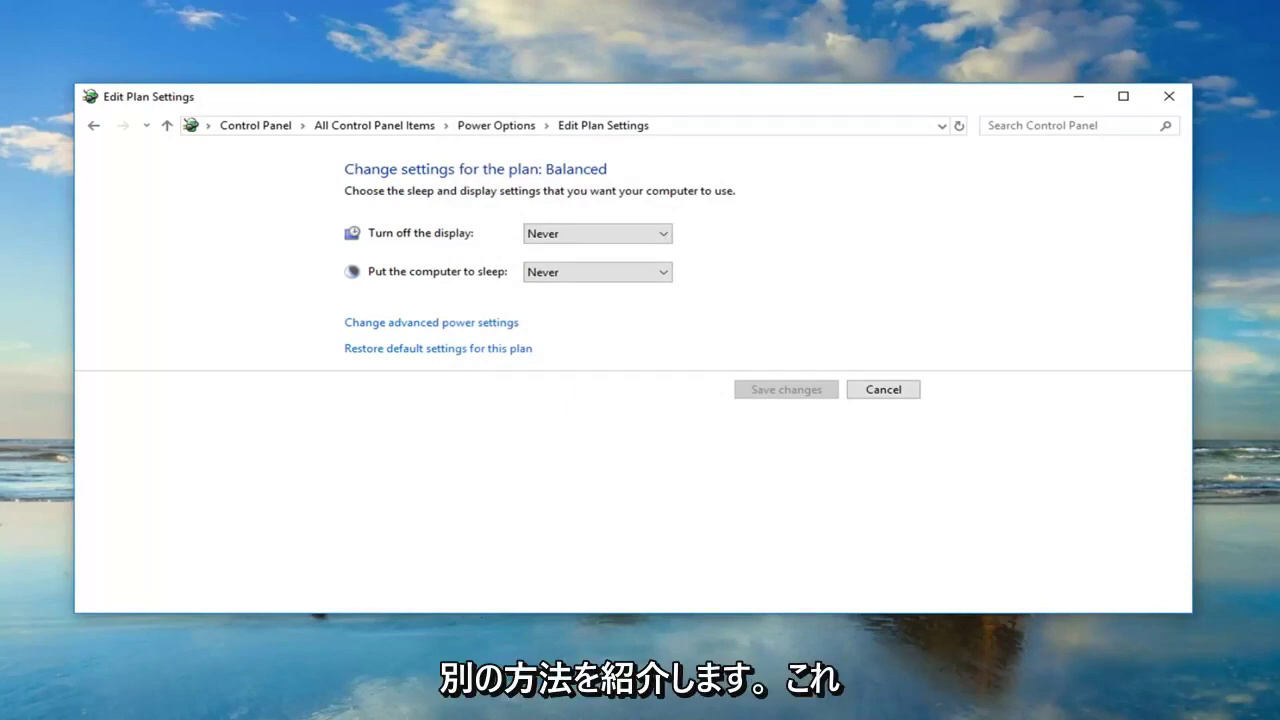
left_click(1168, 96)
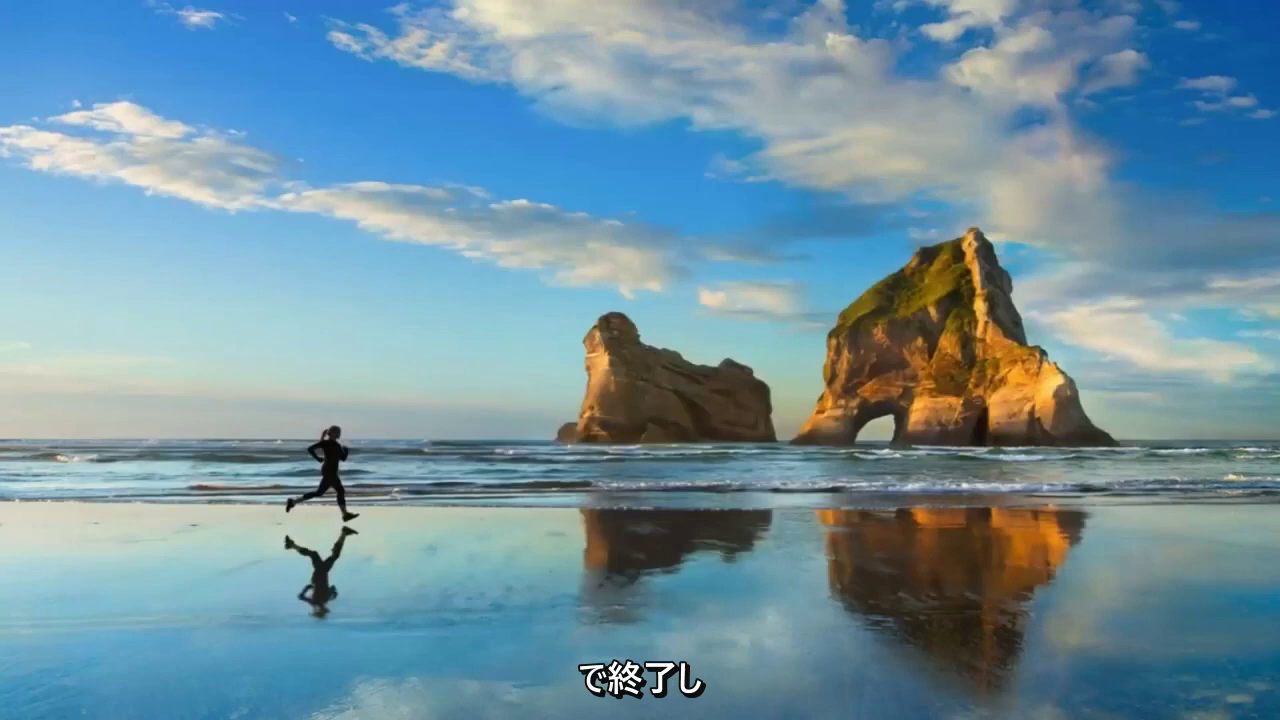
- Search for cmd and open Command Prompt as administrator, allowing it to make changes to the device
left_click(16, 707)
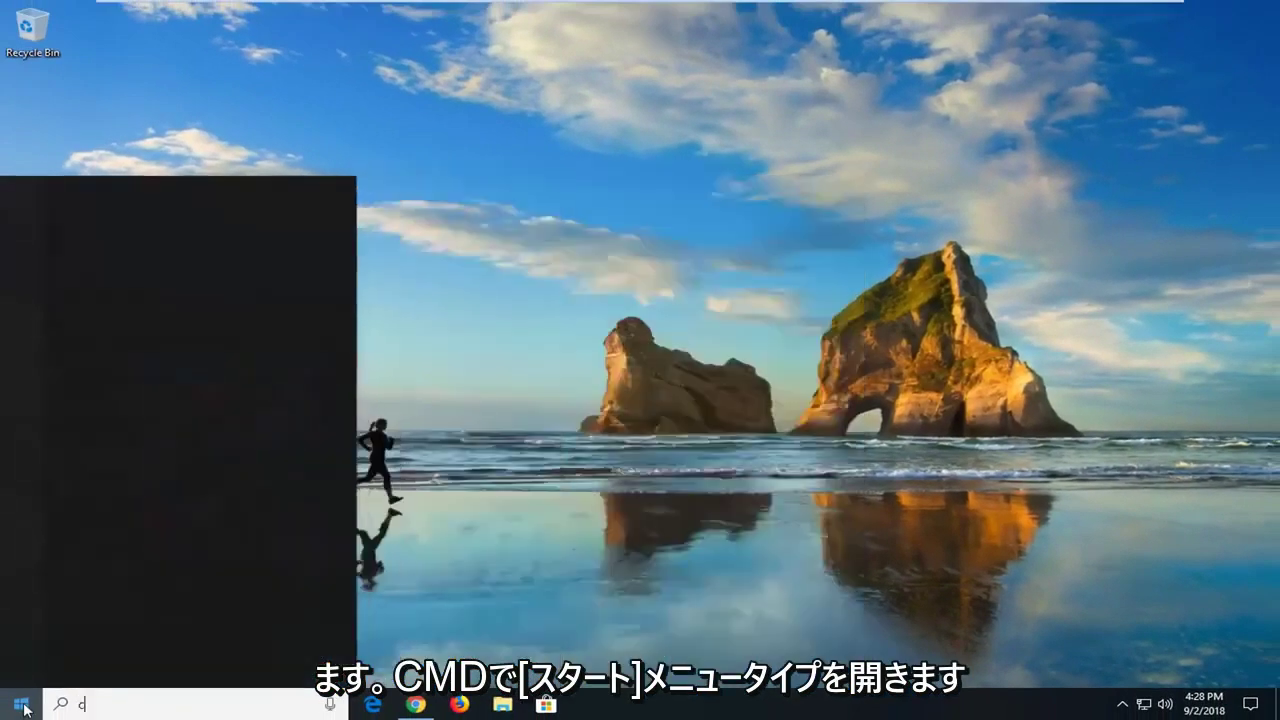
type("cmd")
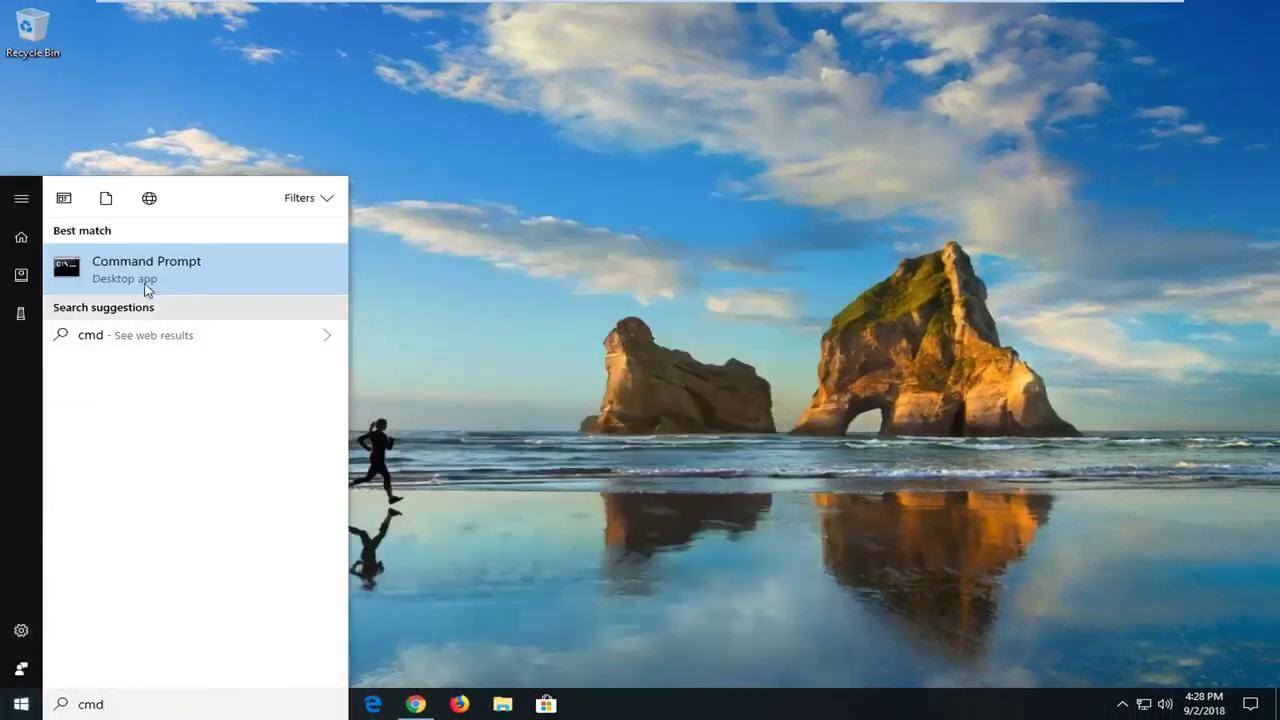
right_click(143, 275)
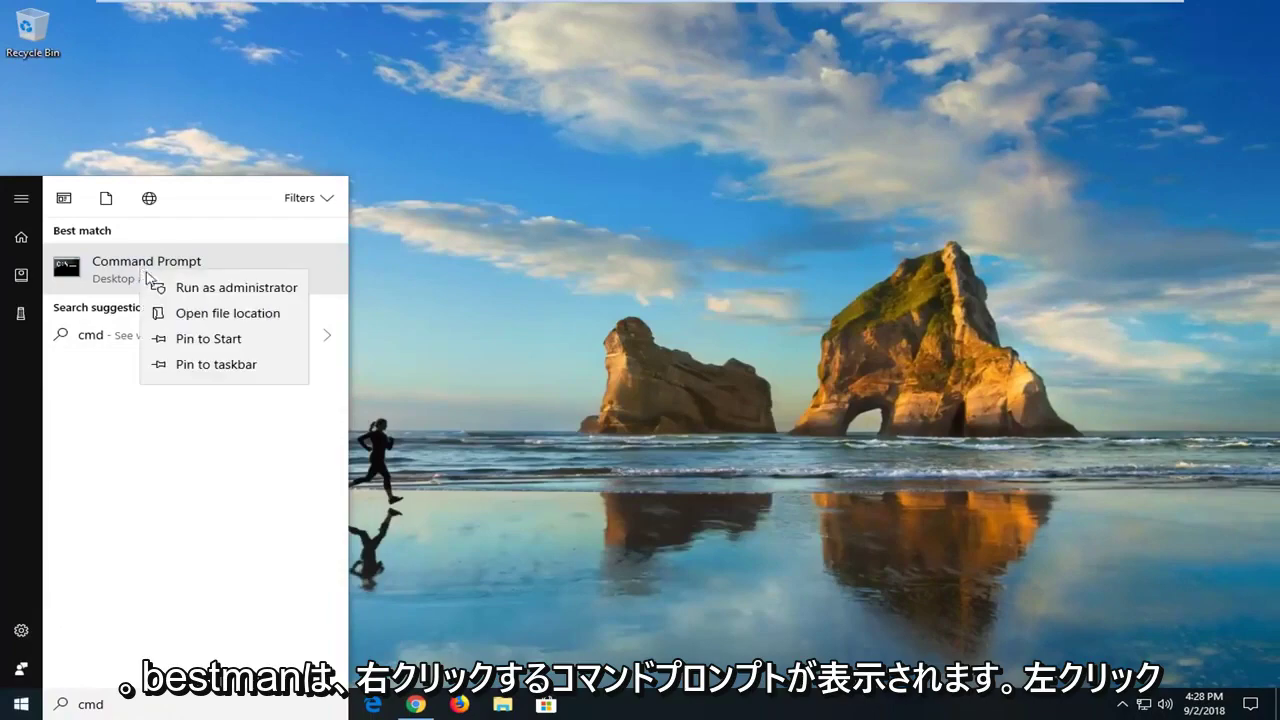
left_click(181, 290)
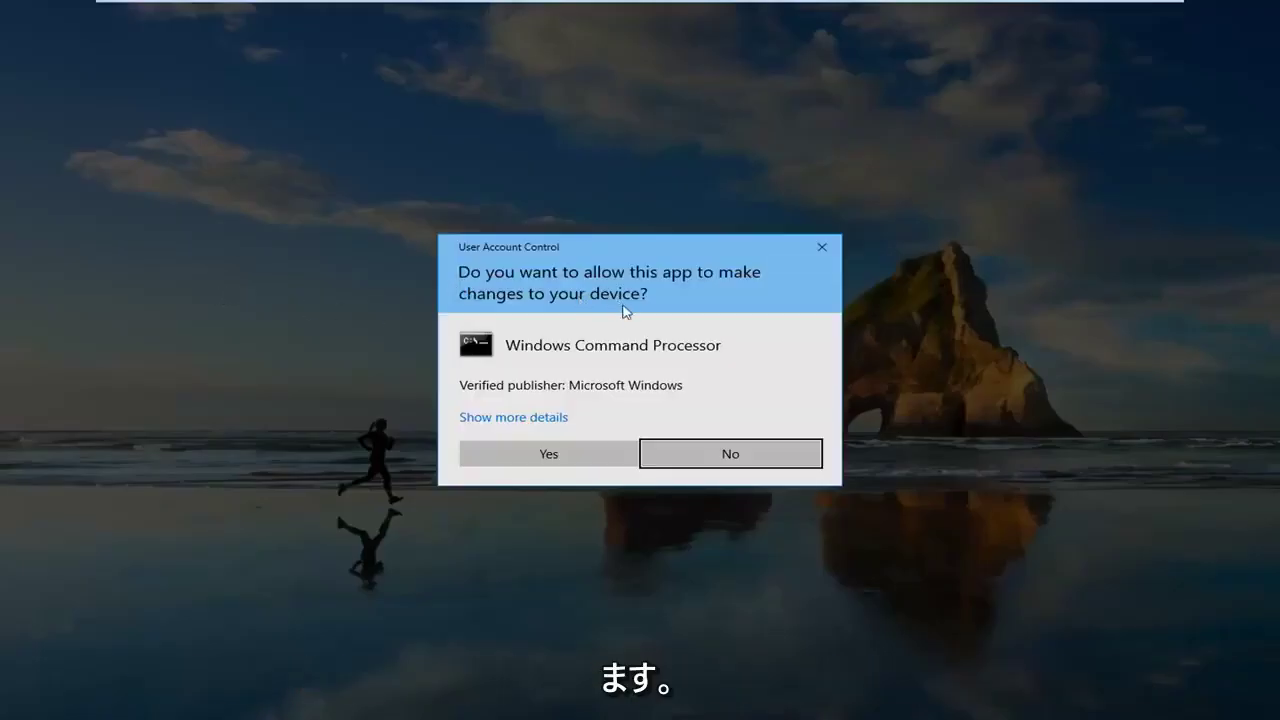
left_click(541, 455)
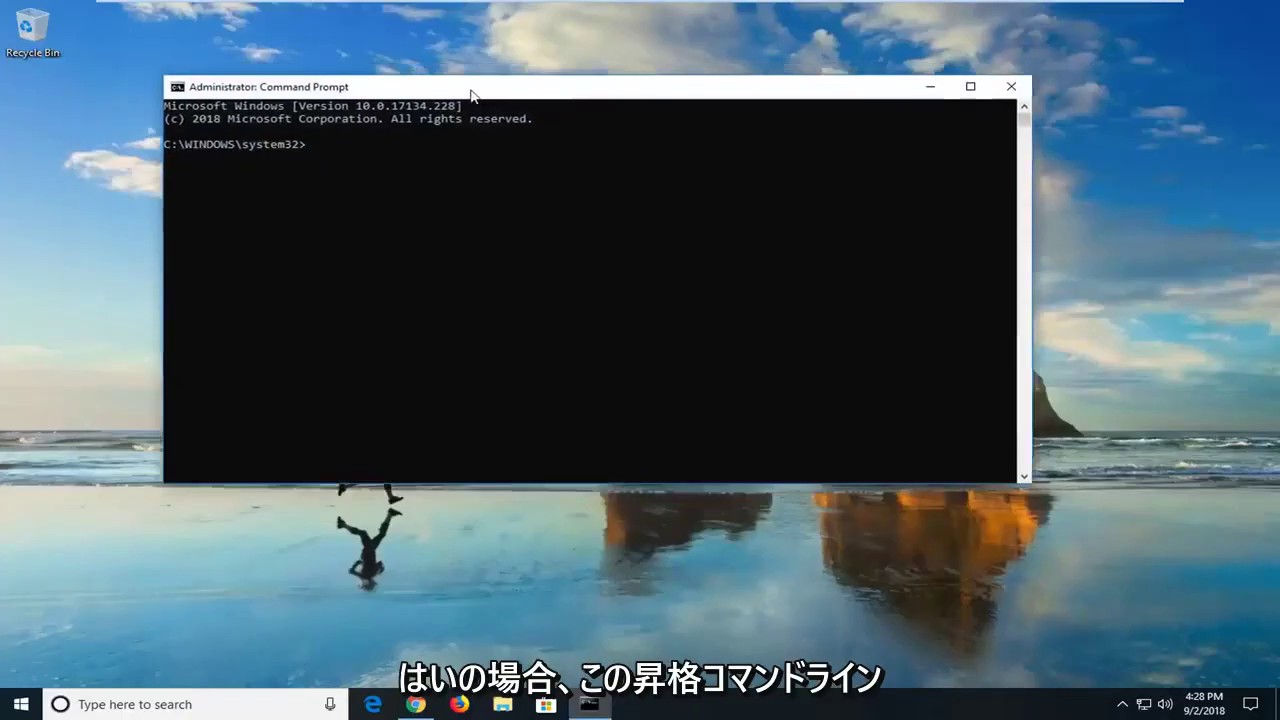
left_click_drag(473, 95, 553, 134)
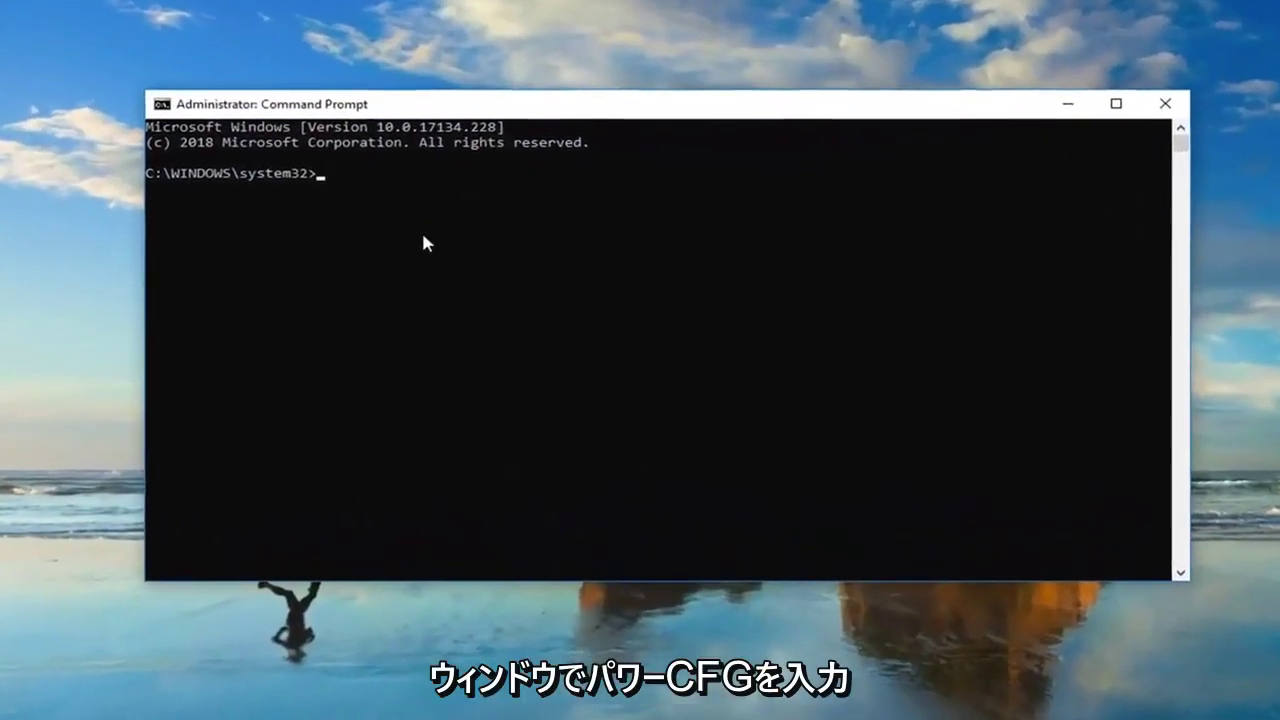
- Turn off hibernation by running the command "powercfg -h off"
type("pow")
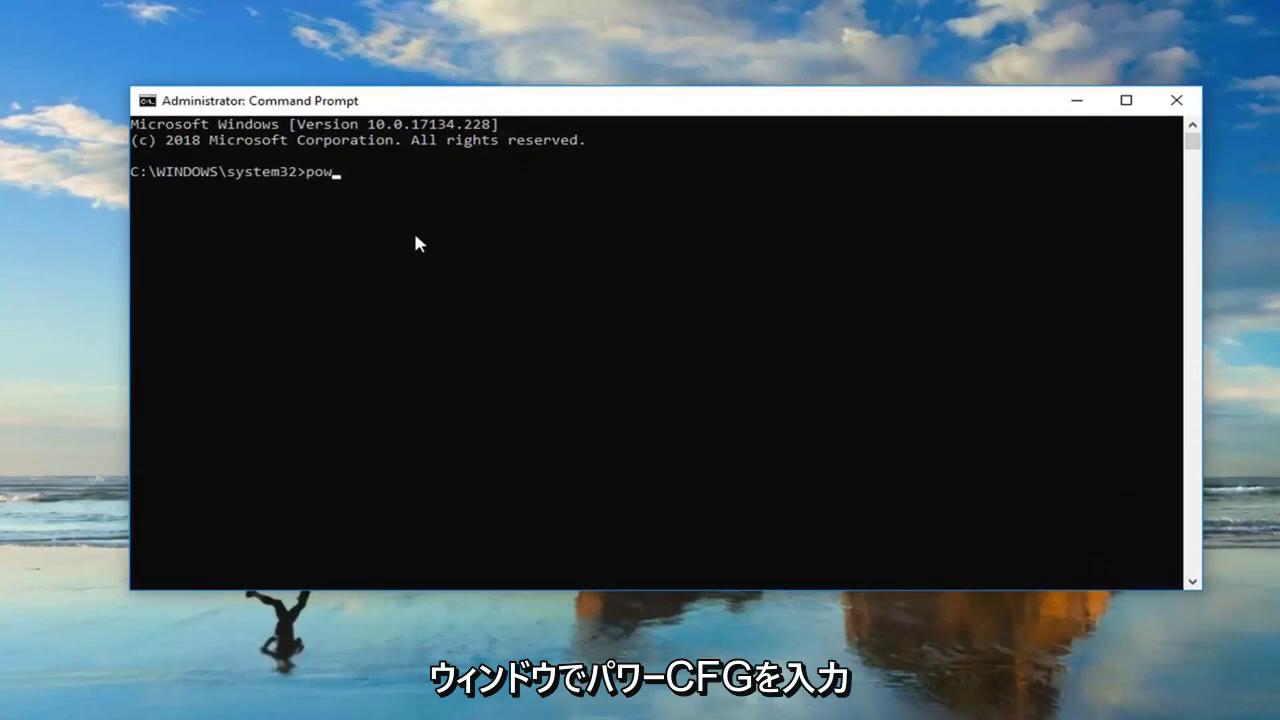
type("ercfg")
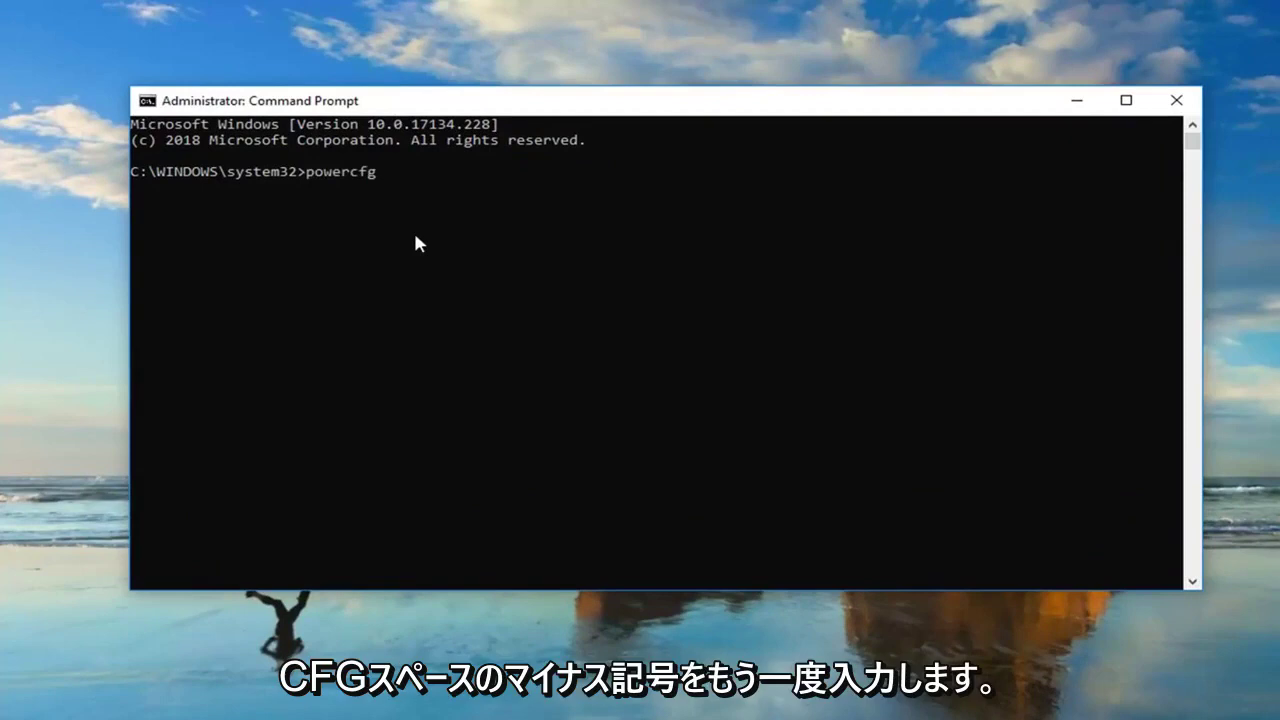
type(" -")
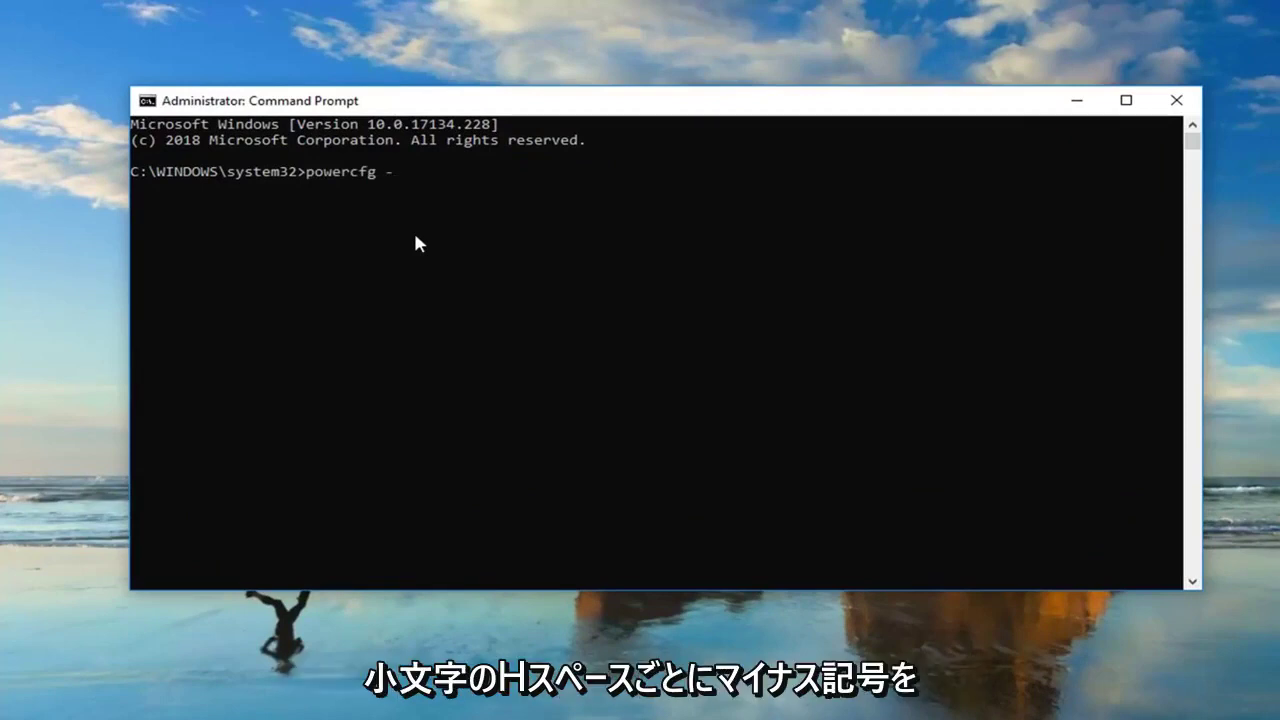
type("h off")
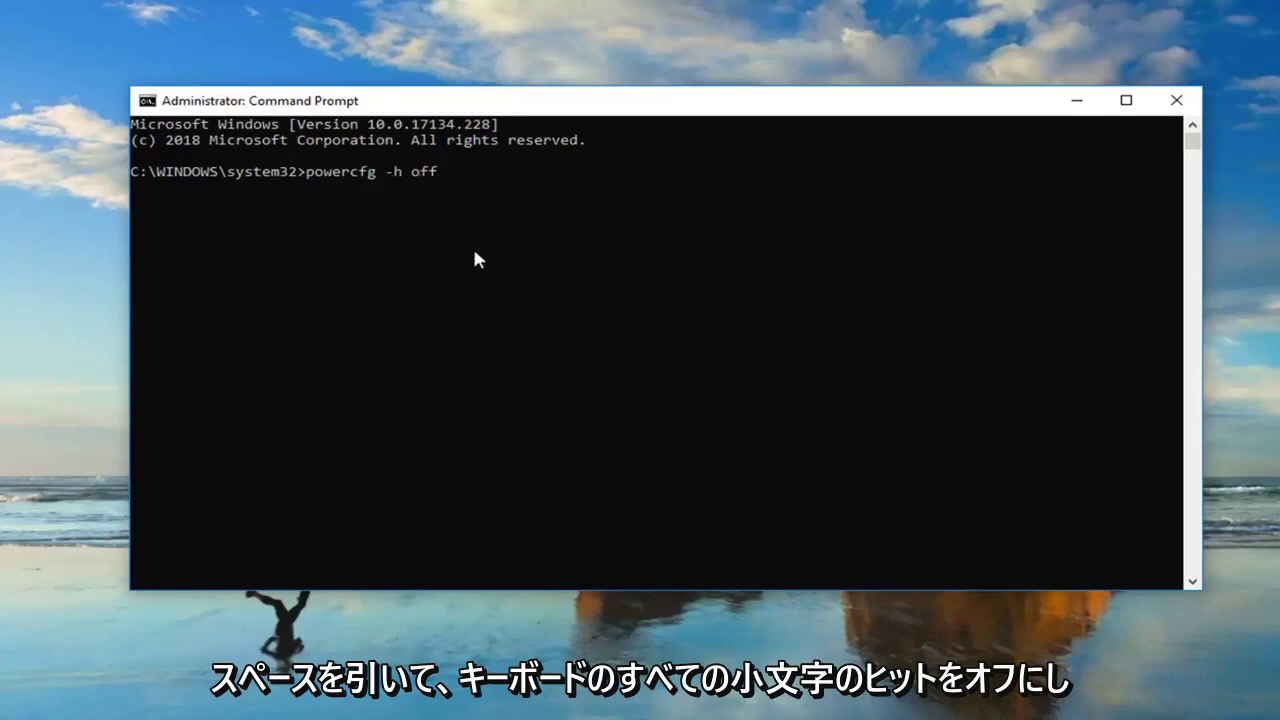
key("Return")
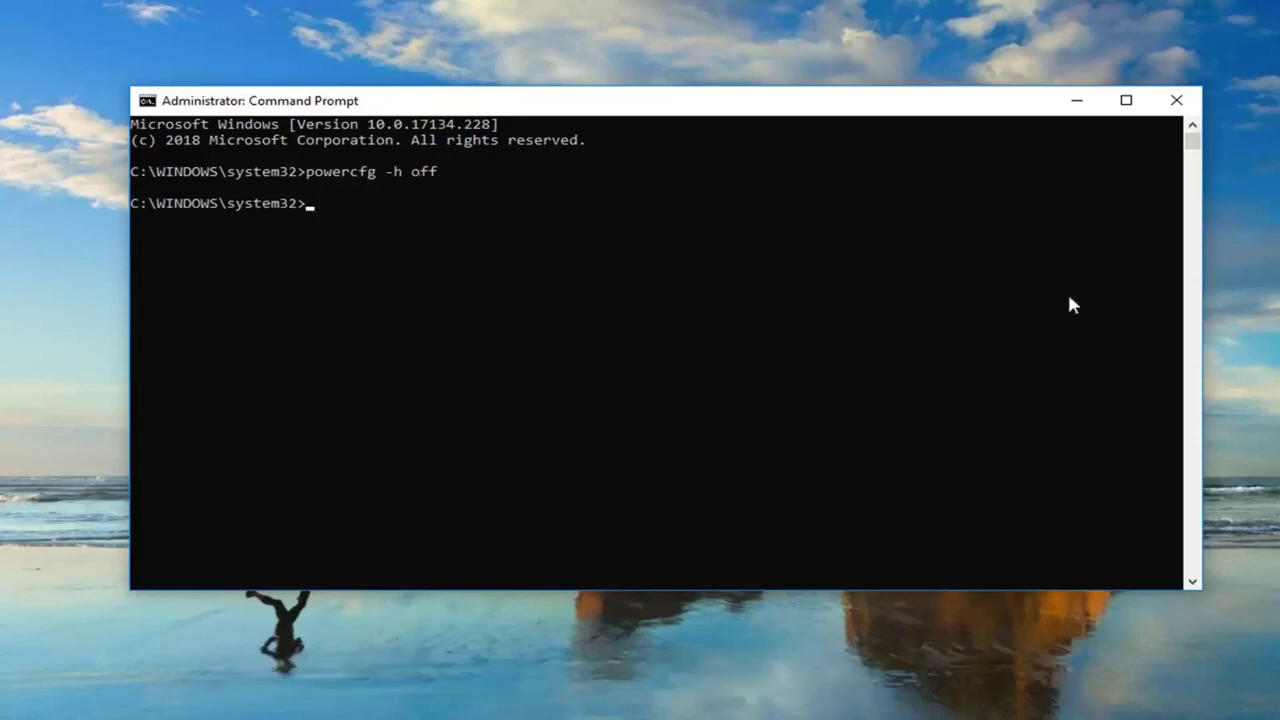